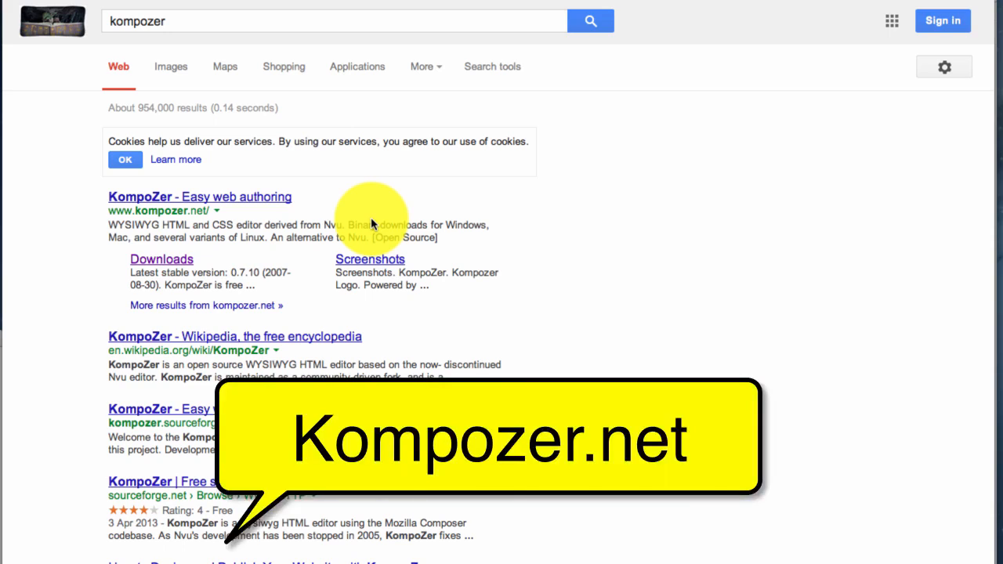
# Open the KompoZer downloads page from the search results and set the KompoZer editor to Design view
pyautogui.click(168, 257)
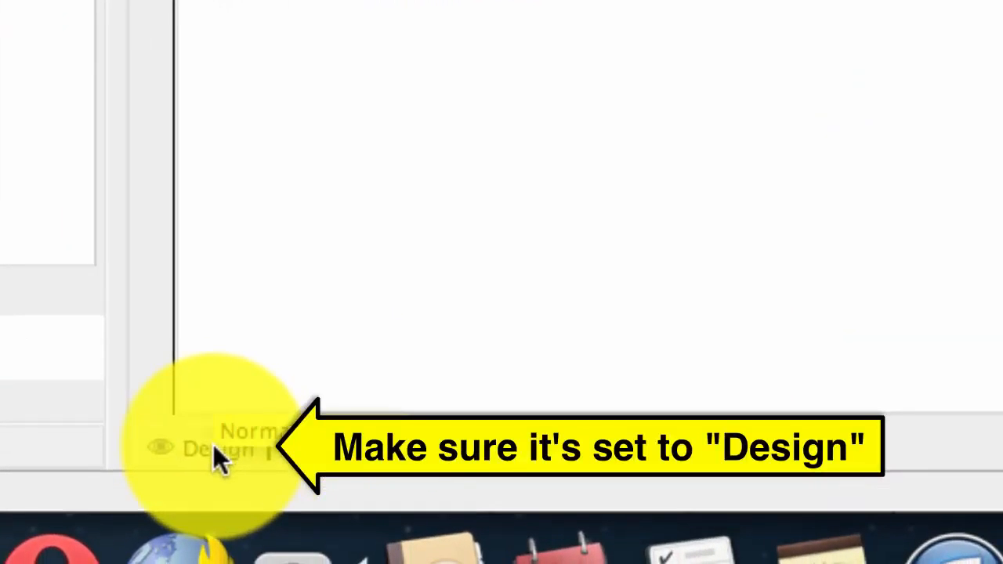
pyautogui.click(213, 445)
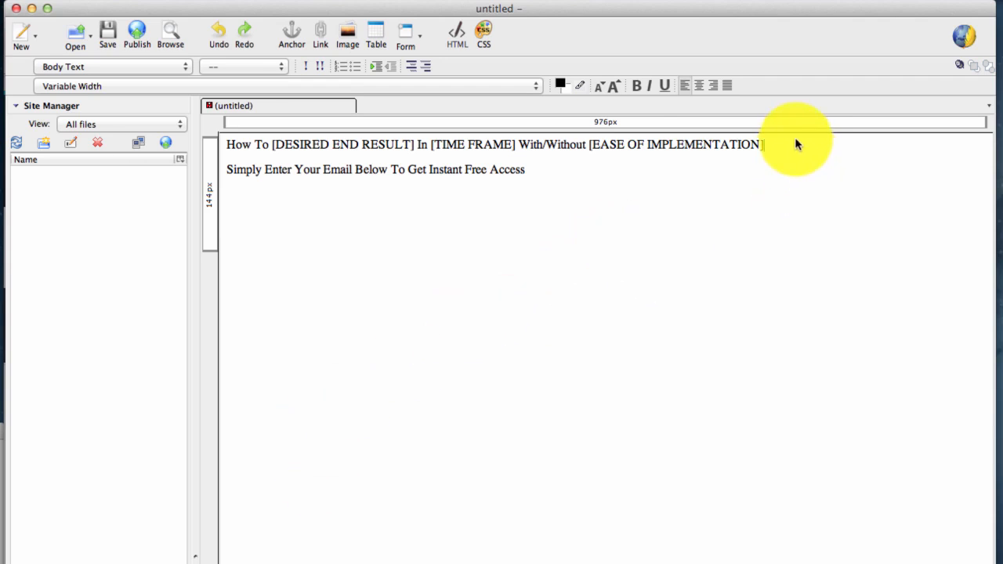
pyautogui.tripleClick(492, 142)
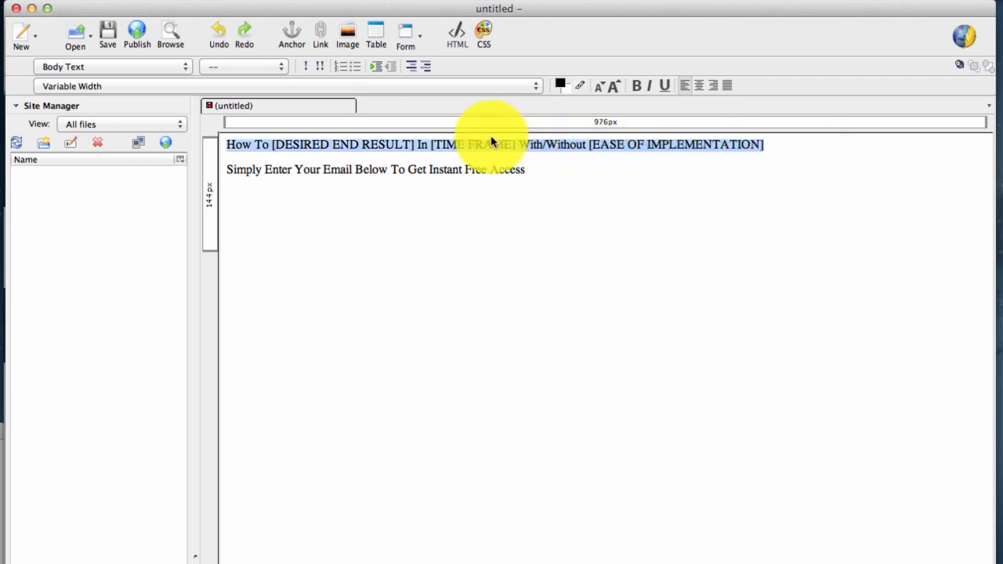
pyautogui.click(228, 146)
pyautogui.moveTo(284, 144); pyautogui.dragTo(484, 144)
pyautogui.moveTo(626, 144); pyautogui.dragTo(711, 145)
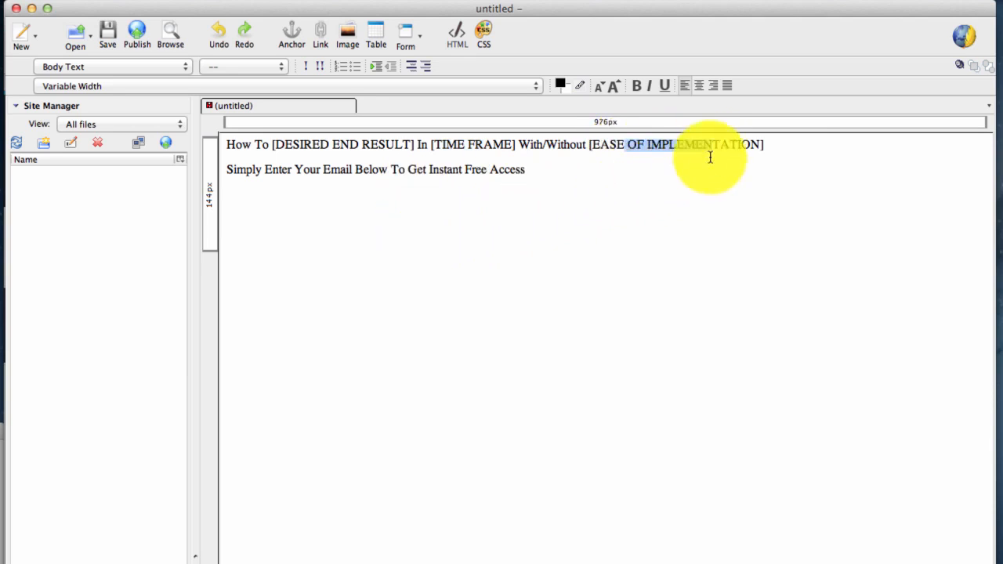
pyautogui.click(799, 150)
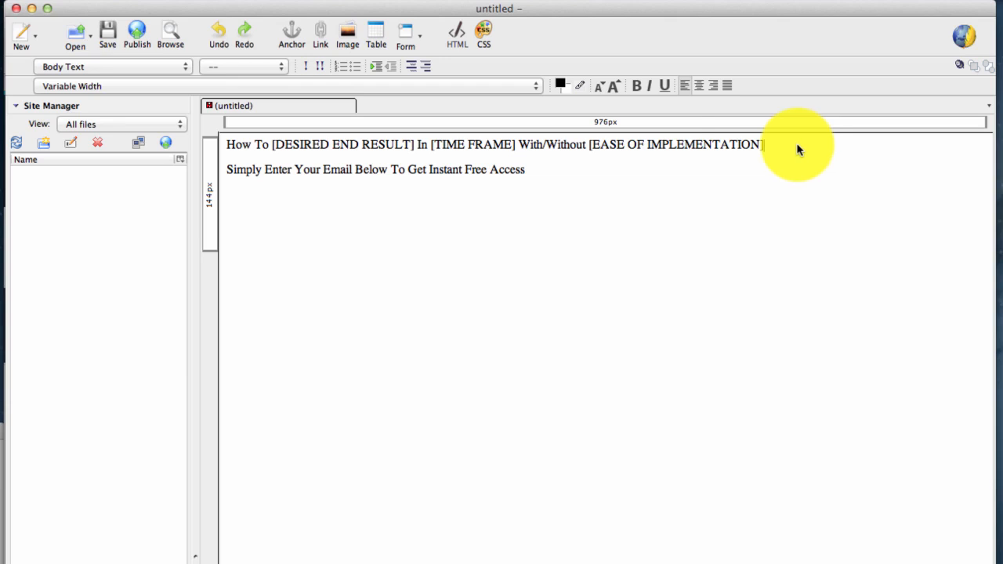
# Centre the "How To [DESIRED END RESULT]..." headline and make it bold
pyautogui.moveTo(796, 143); pyautogui.dragTo(226, 157)
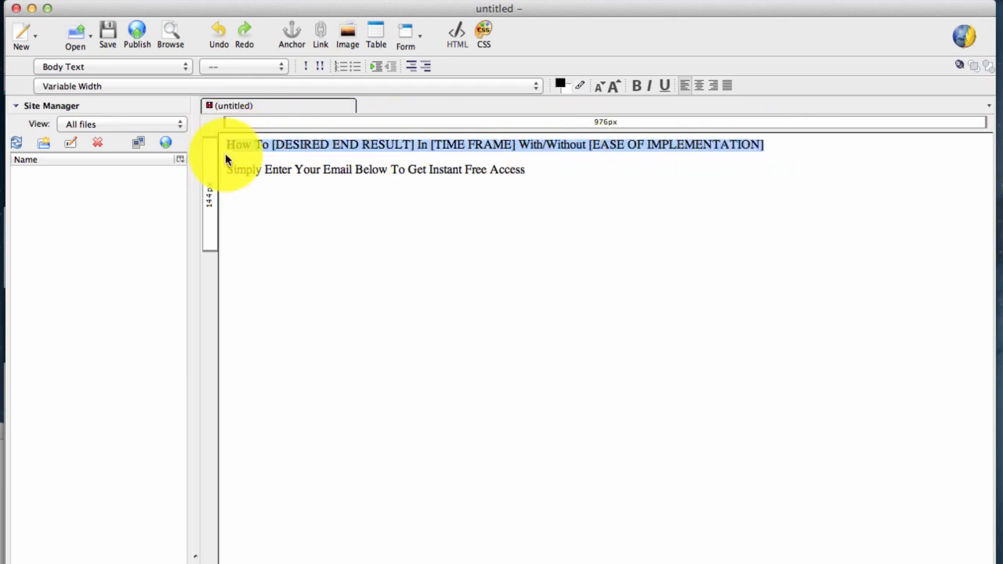
pyautogui.click(696, 81)
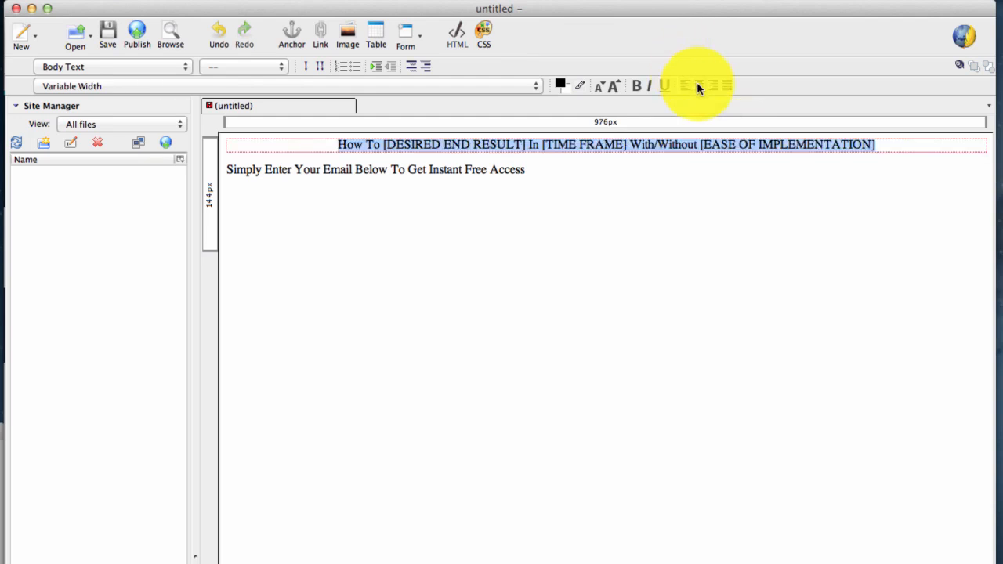
pyautogui.click(635, 86)
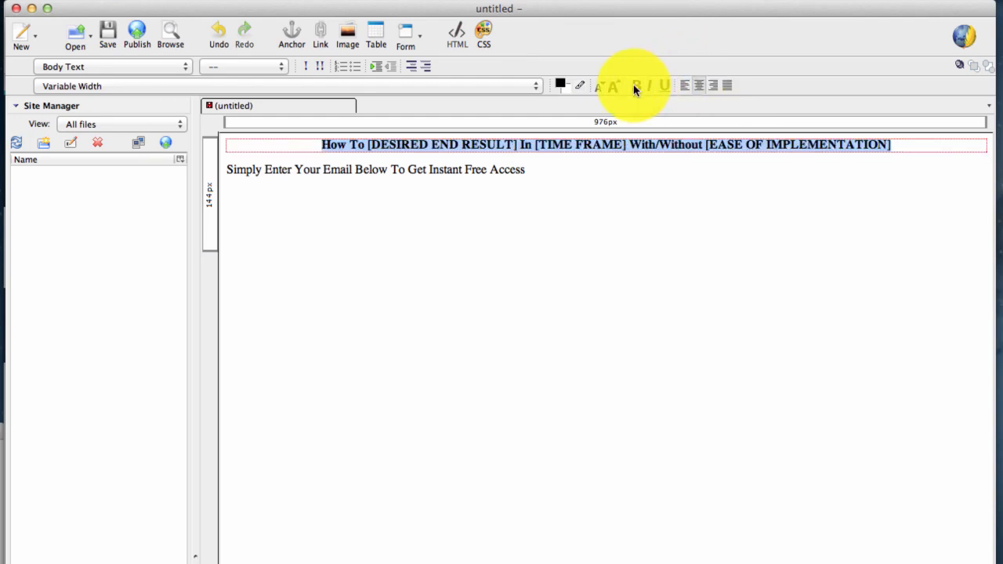
# Set the headline's font to Arial and enlarge its text by three size increments
pyautogui.click(210, 84)
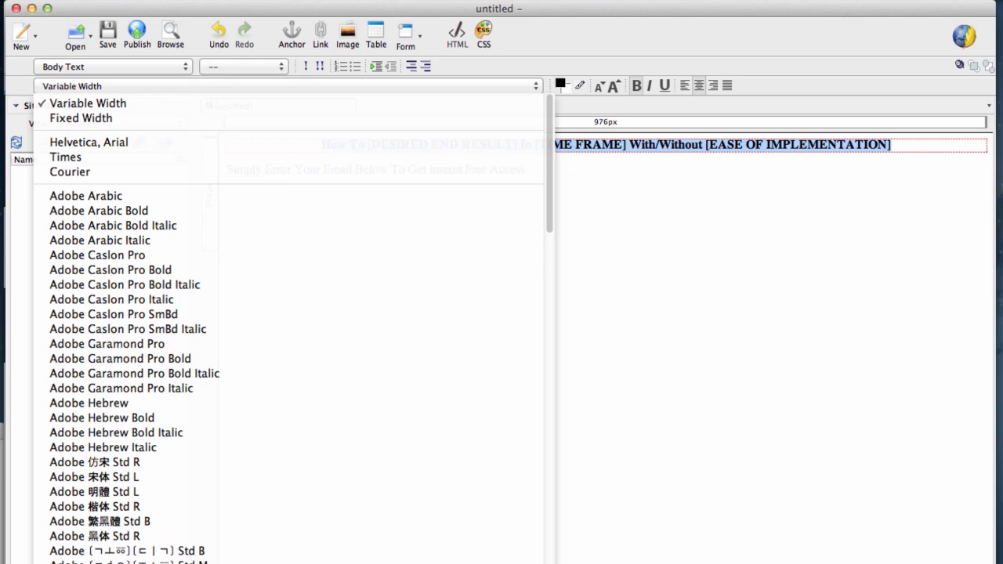
pyautogui.click(88, 562)
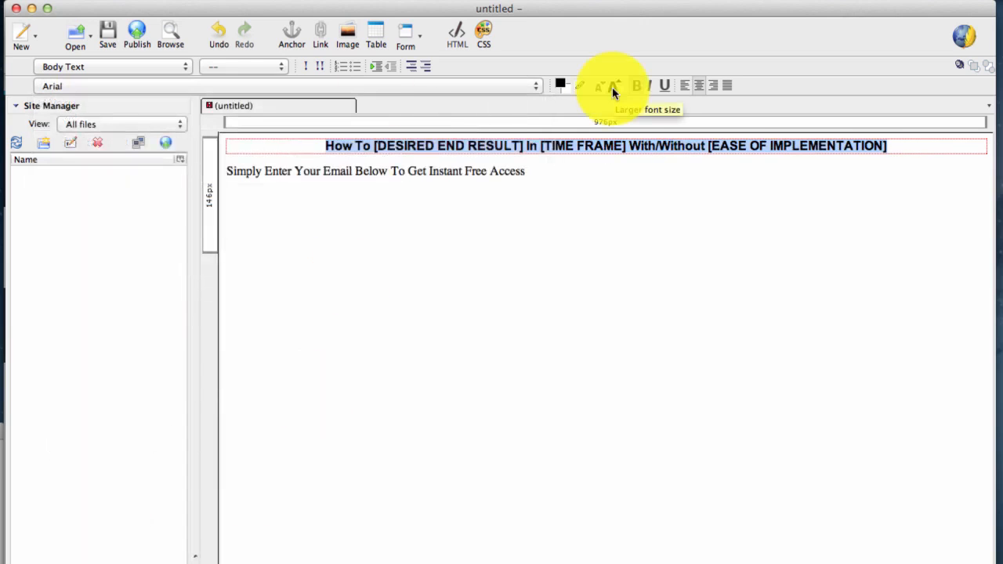
pyautogui.click(612, 87)
pyautogui.click(612, 86)
pyautogui.click(612, 87)
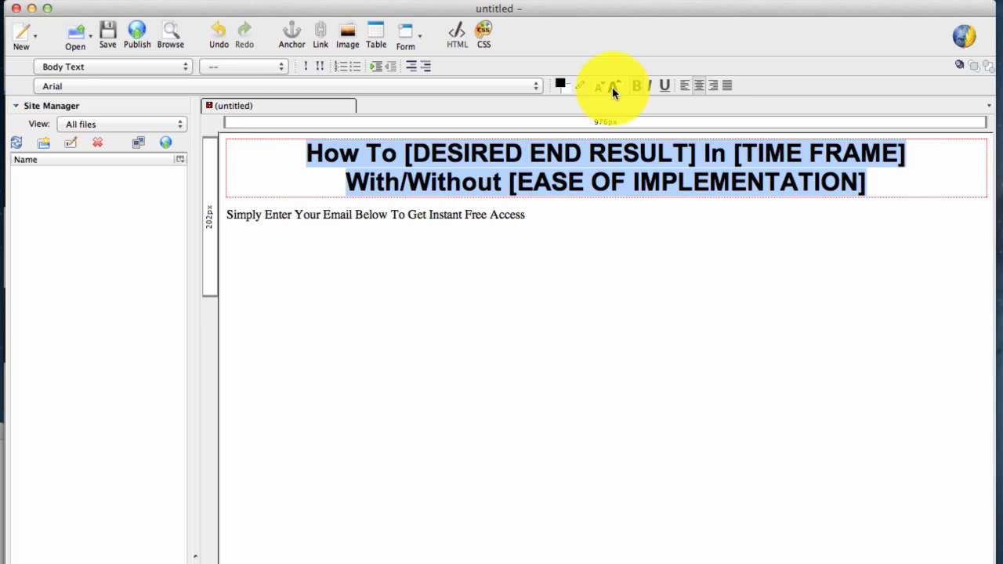
# Colour the headline text dark red using the predefined colours
pyautogui.click(560, 85)
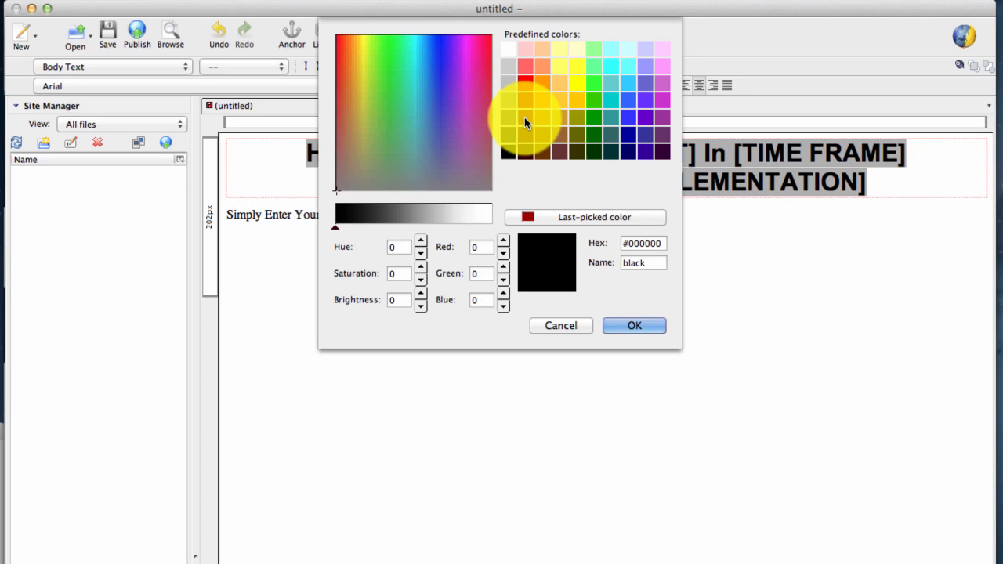
pyautogui.click(524, 118)
pyautogui.click(662, 328)
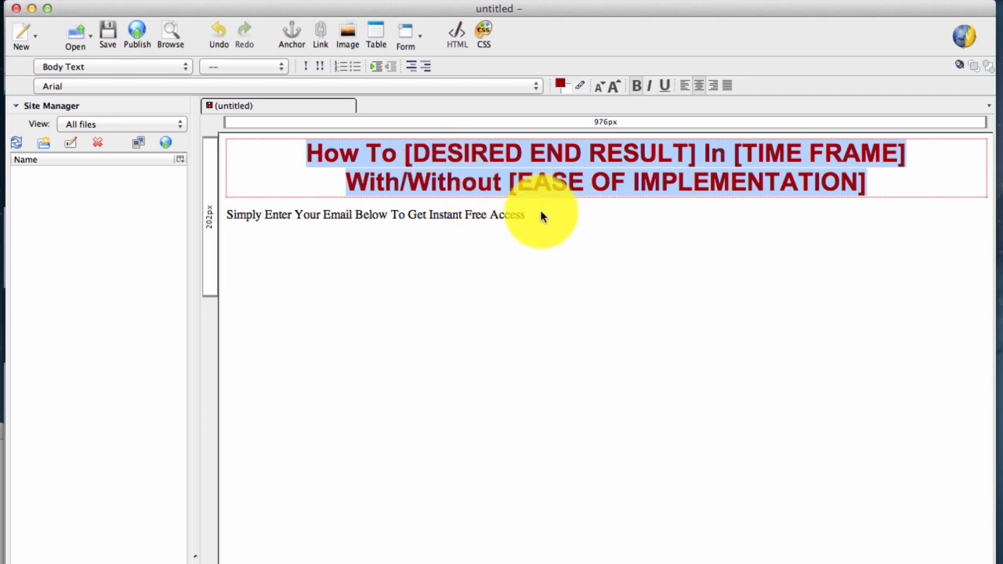
# Format the line "Simply Enter Your Email Below To Get Instant Free Access" as centred, bold Arial text, one size larger
pyautogui.moveTo(541, 217); pyautogui.dragTo(188, 240)
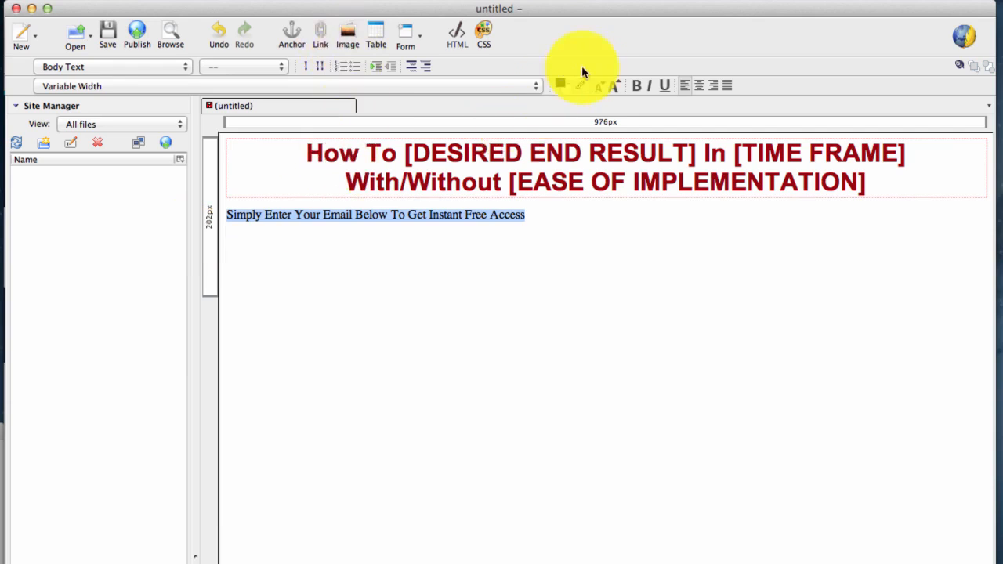
pyautogui.click(700, 87)
pyautogui.click(639, 87)
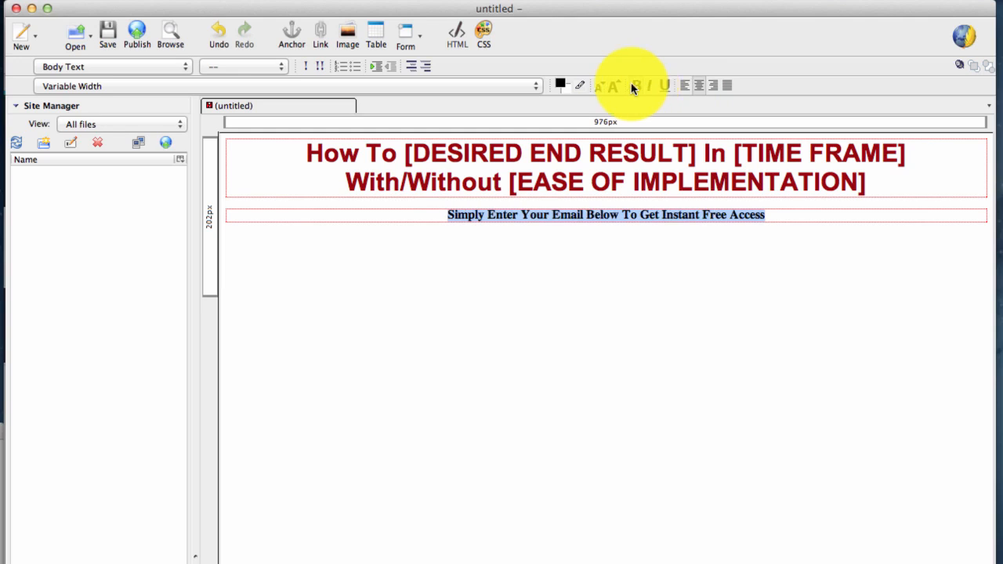
pyautogui.click(616, 86)
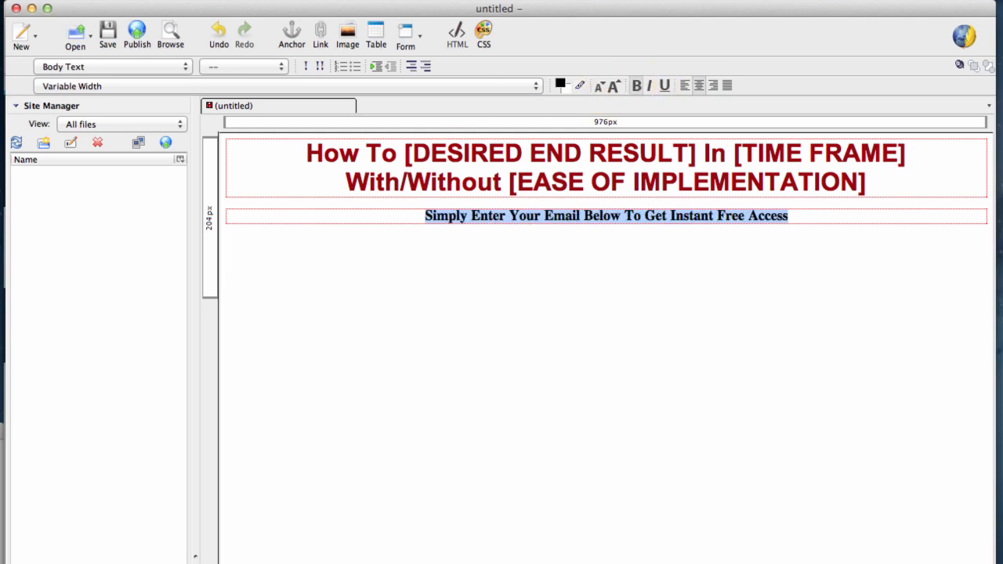
pyautogui.click(79, 84)
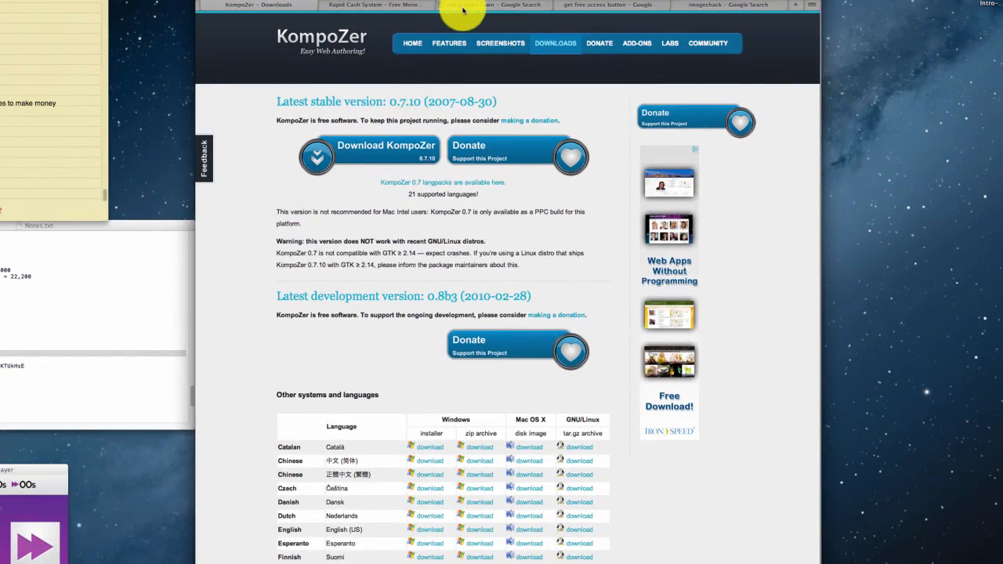
# In the browser, find the five-arrow ARROWS-DOWN.png among the image results for "red arrows down" and save it to the desktop
pyautogui.click(461, 6)
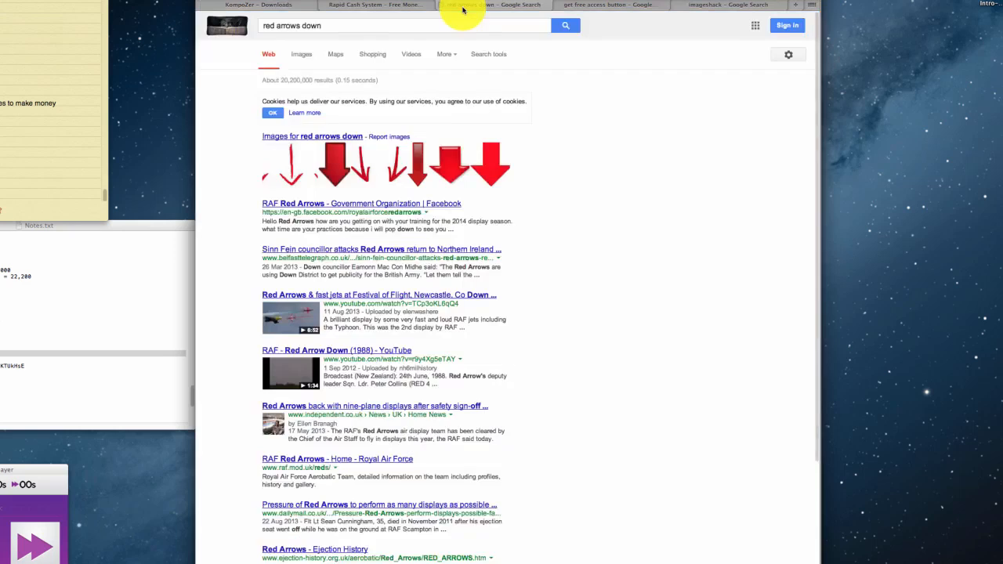
pyautogui.click(305, 58)
pyautogui.scroll(-10, 401, 231)
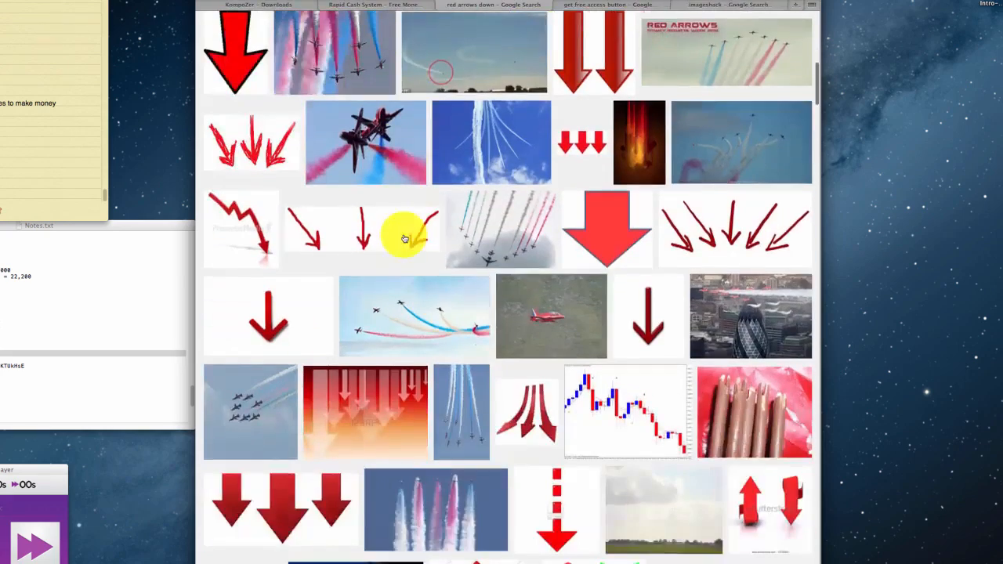
pyautogui.scroll(-8, 405, 238)
pyautogui.scroll(6, 404, 238)
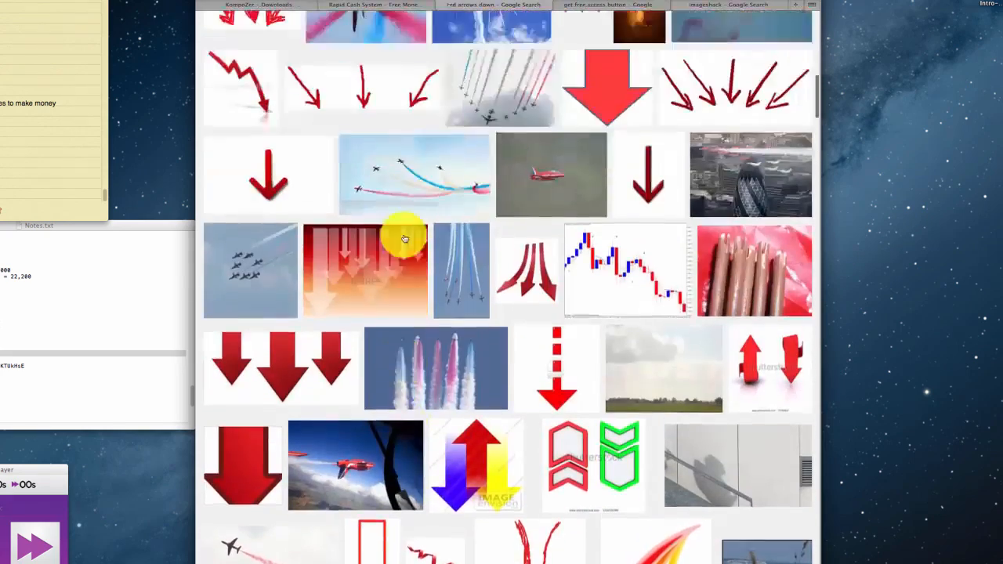
pyautogui.scroll(-5, 405, 238)
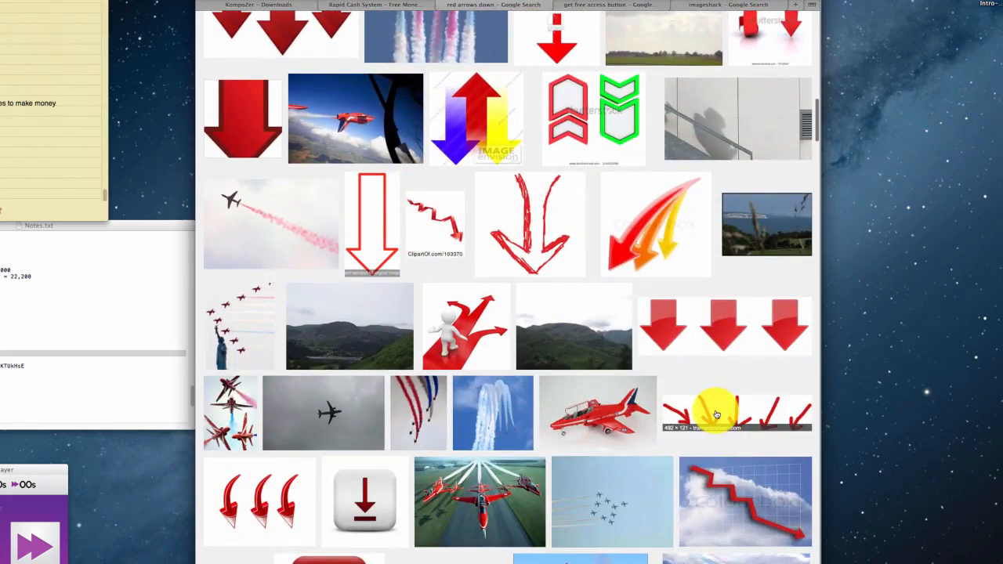
pyautogui.click(716, 415)
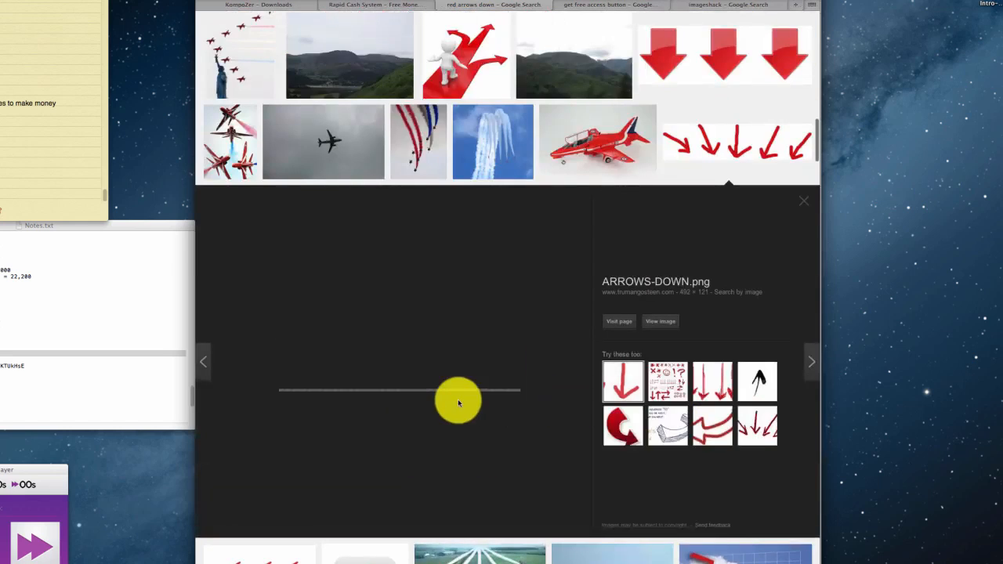
pyautogui.moveTo(409, 369); pyautogui.dragTo(949, 363)
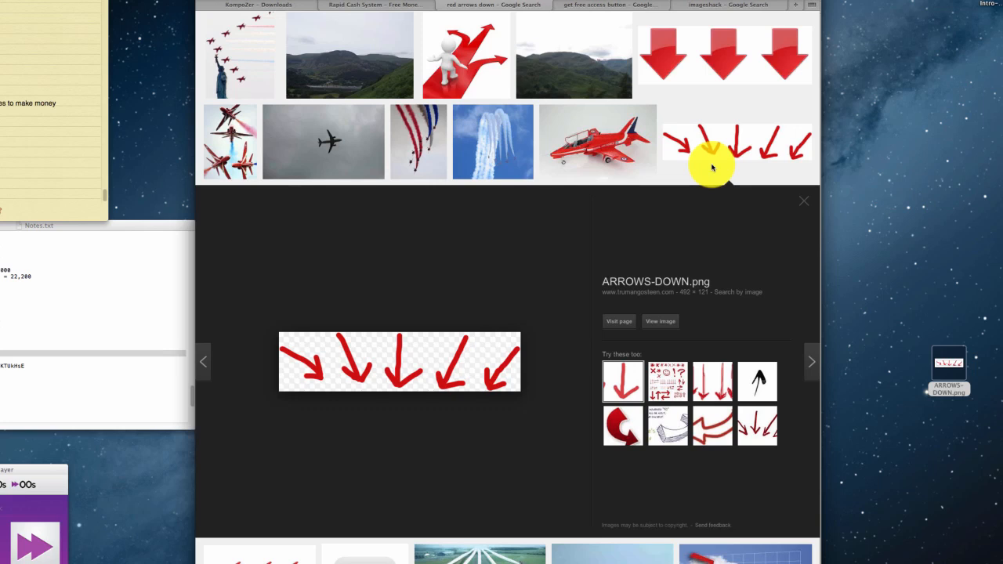
pyautogui.click(803, 201)
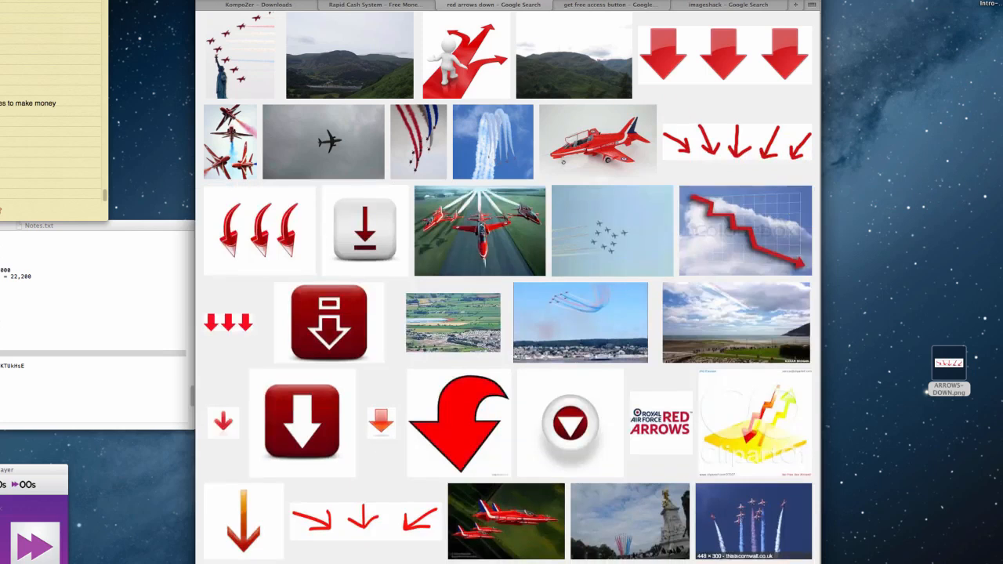
# Switch to KompoZer and insert ARROWS-DOWN.png from the desktop below the email instruction line
pyautogui.press('super+Tab')
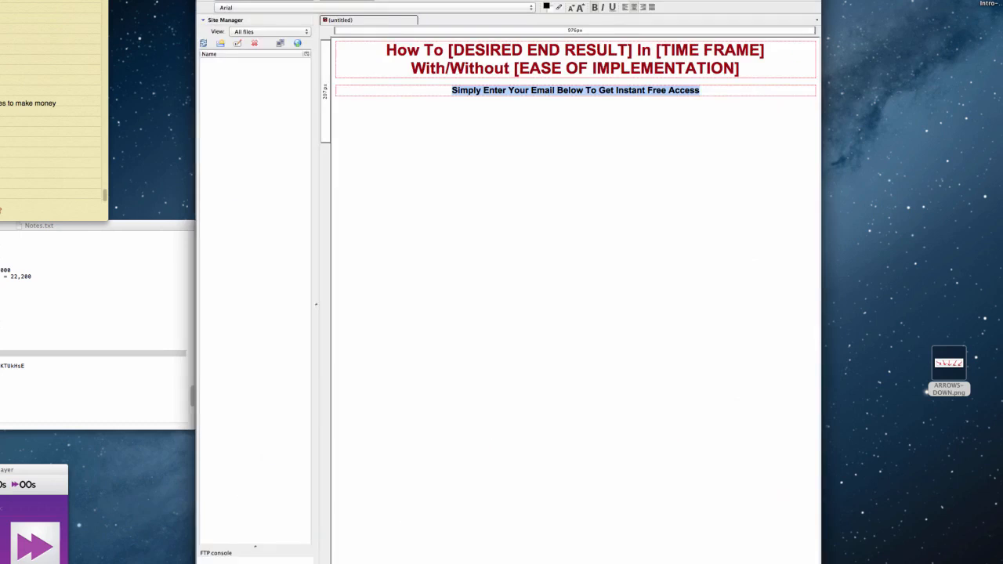
pyautogui.moveTo(957, 374); pyautogui.dragTo(598, 104)
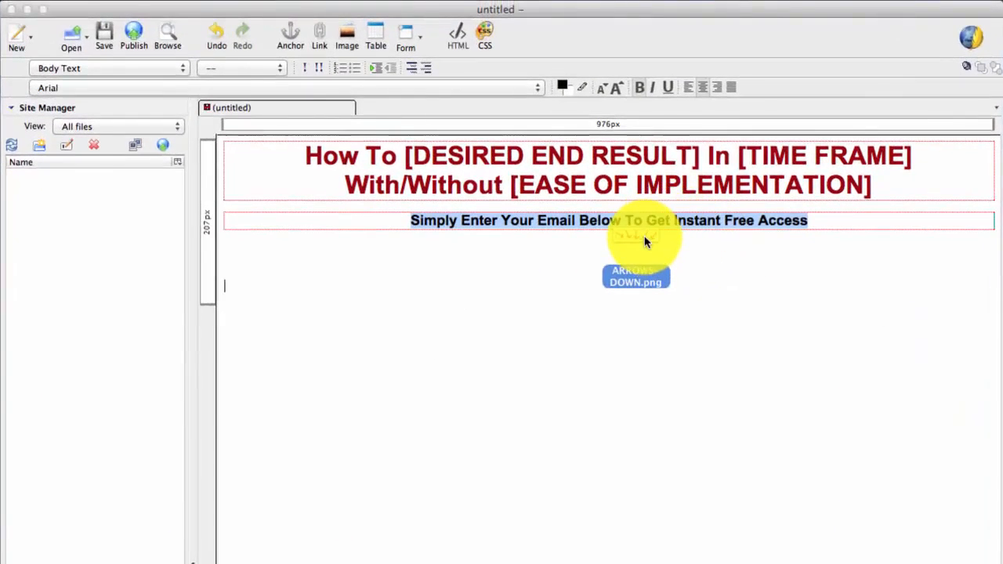
pyautogui.moveTo(645, 241); pyautogui.dragTo(649, 261)
pyautogui.click(434, 303)
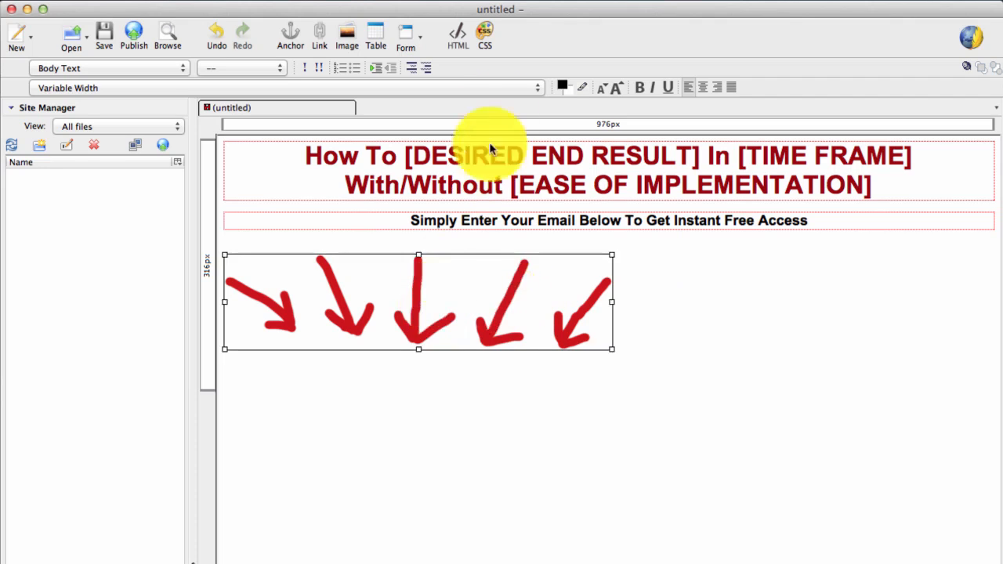
# Centre the red arrows image on the page and scale it down slightly
pyautogui.click(699, 84)
pyautogui.click(734, 345)
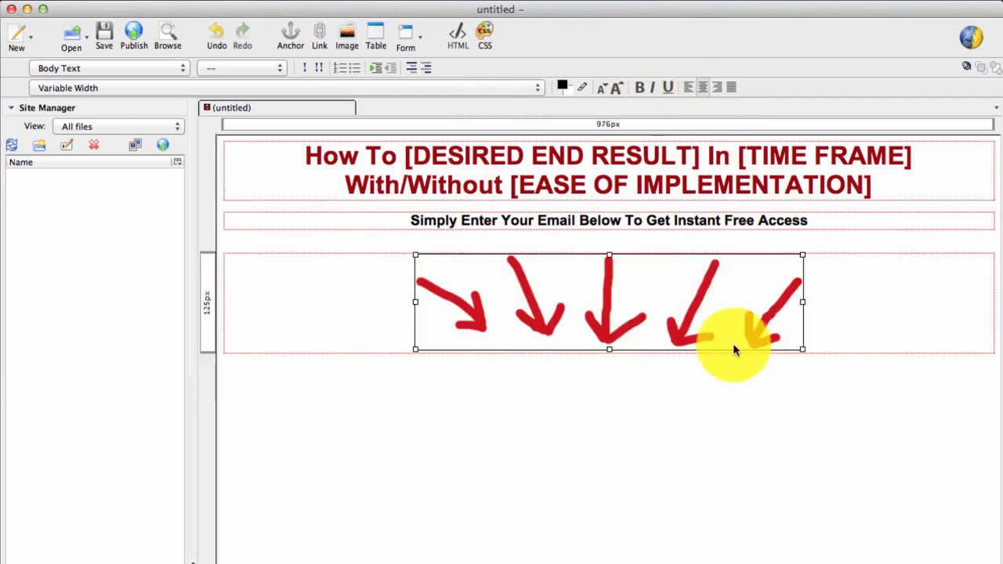
pyautogui.moveTo(803, 349); pyautogui.dragTo(777, 355)
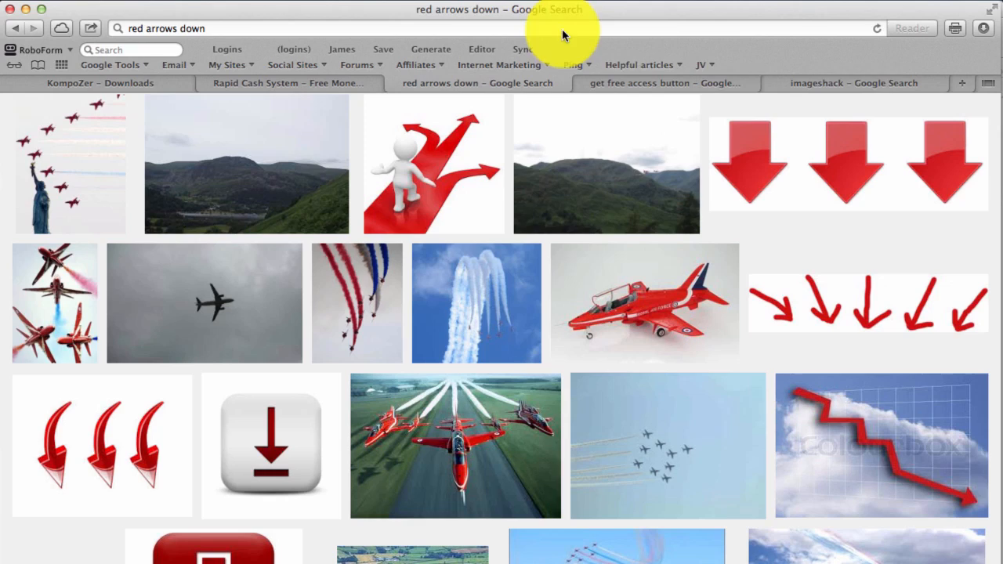
# Open the ImageShack site in the browser and upload ARROWS-DOWN.png from the desktop
pyautogui.click(849, 83)
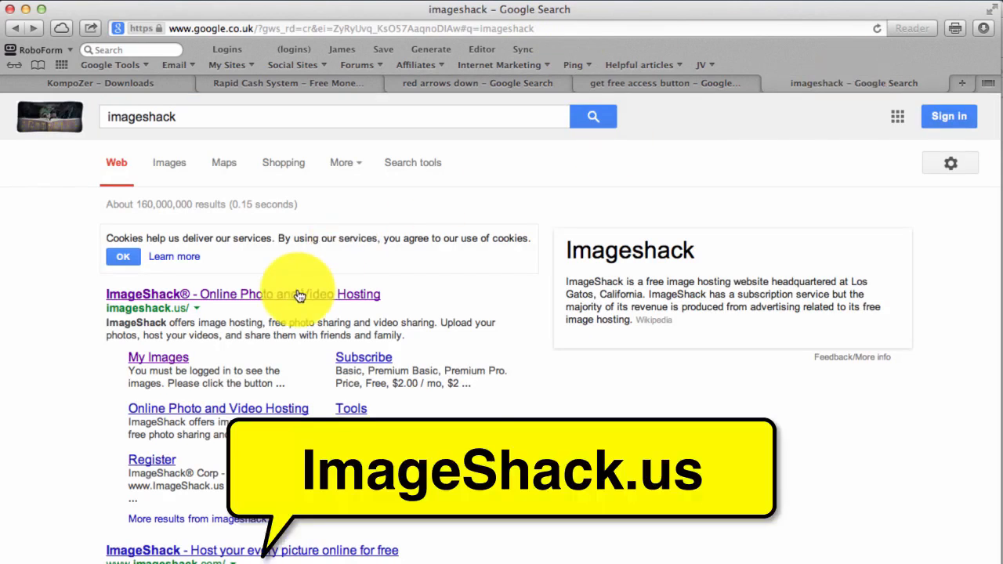
pyautogui.click(298, 294)
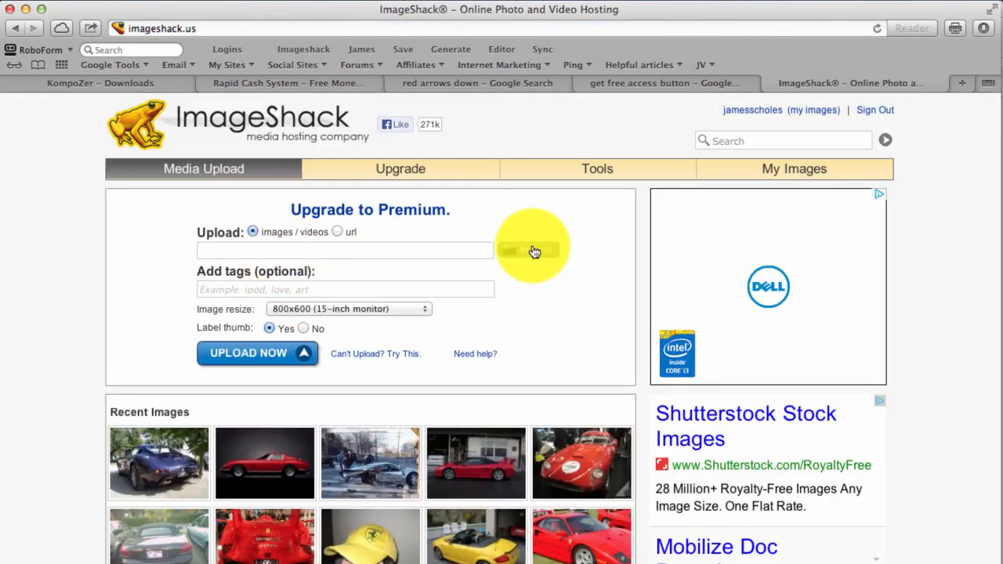
pyautogui.click(533, 252)
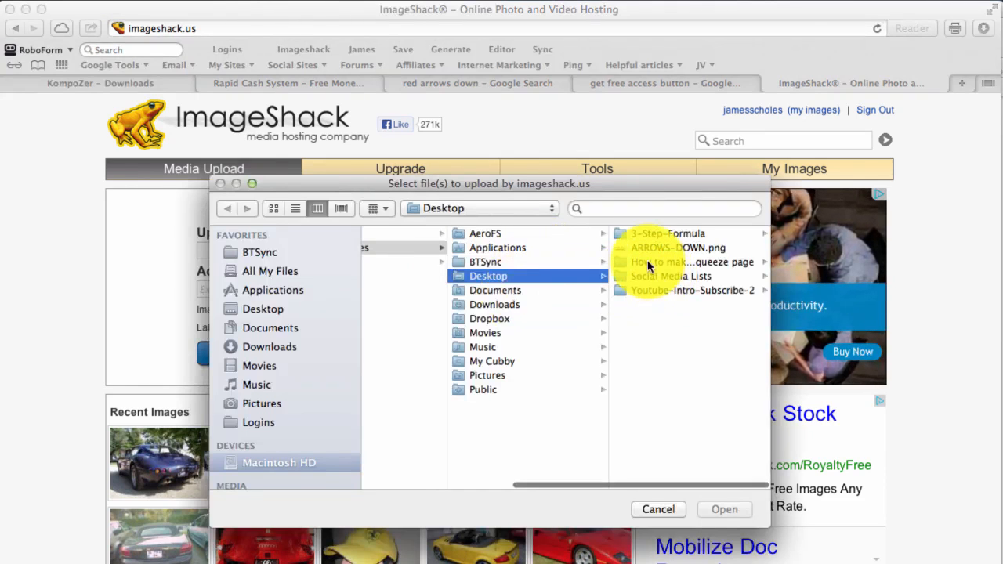
pyautogui.click(655, 248)
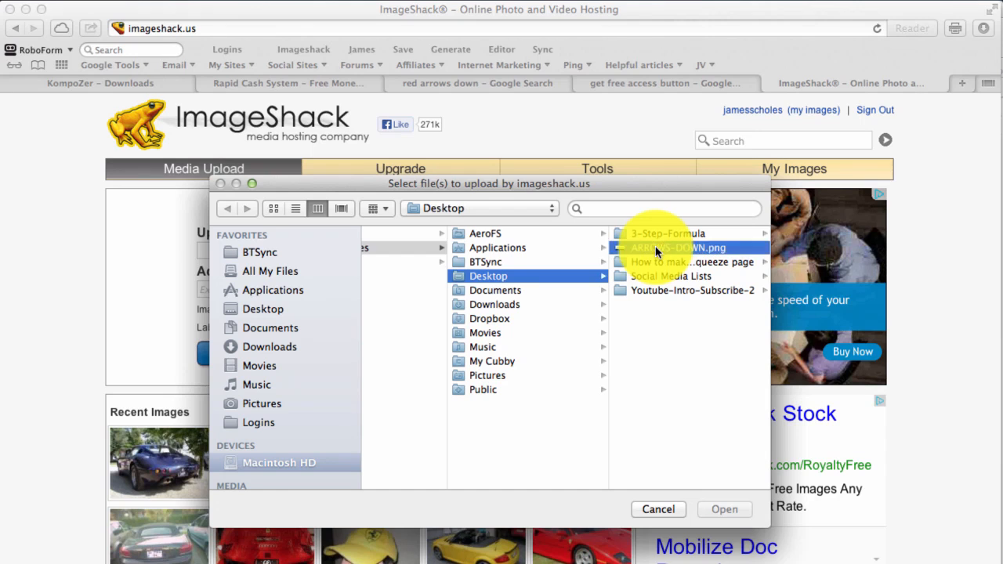
pyautogui.press('Return')
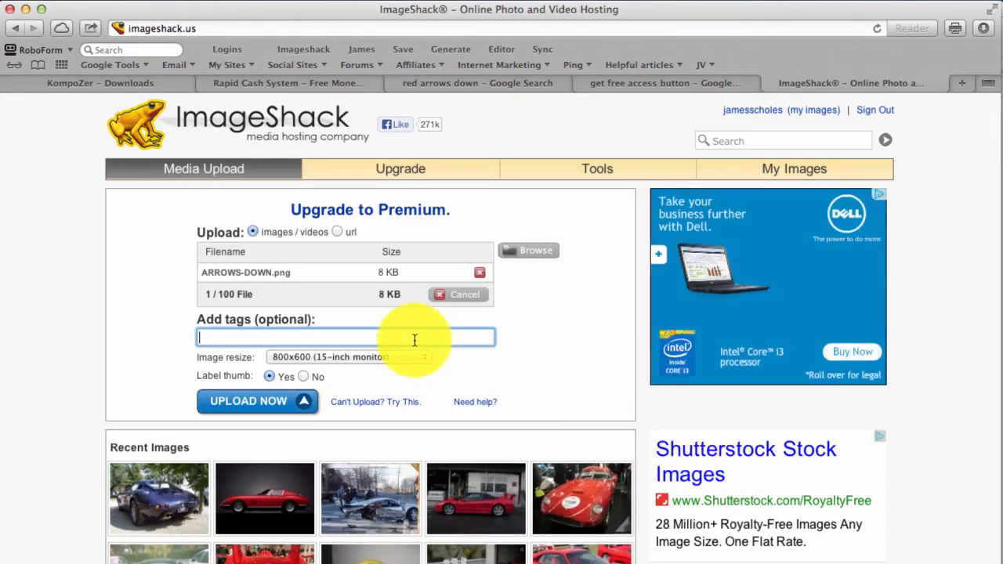
pyautogui.click(247, 402)
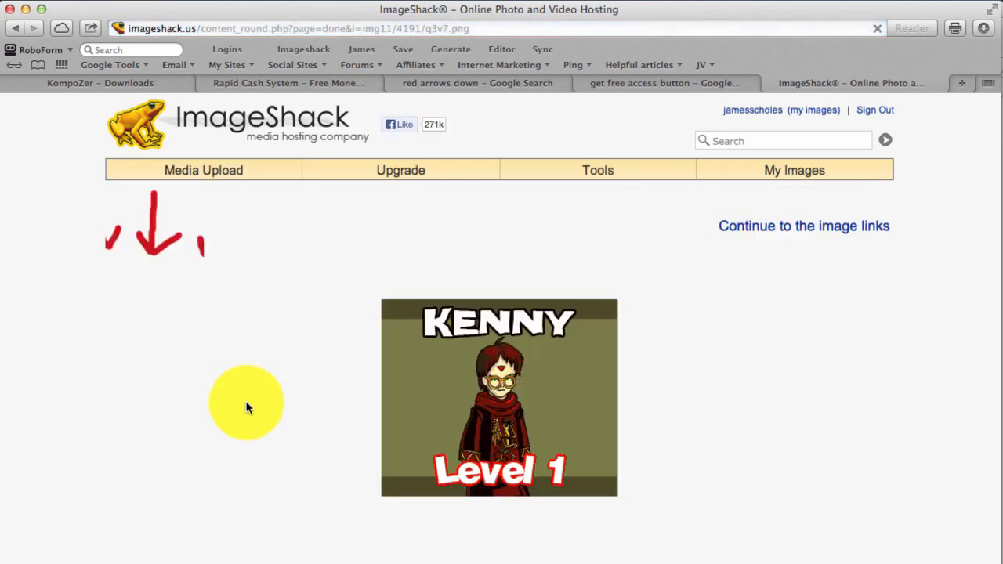
# Continue to the uploaded arrows image's links on ImageShack and copy its Direct Link
pyautogui.click(766, 235)
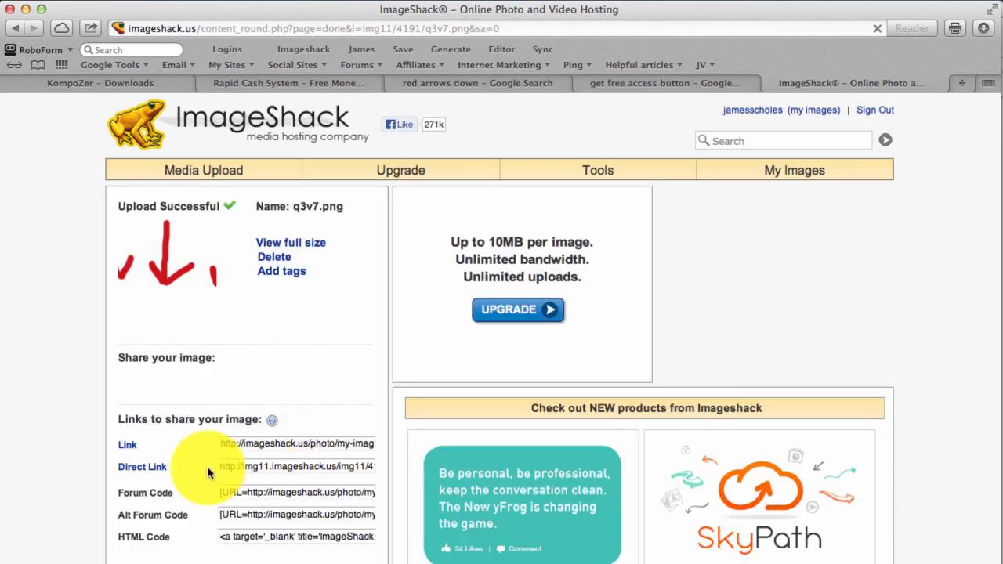
pyautogui.click(220, 466)
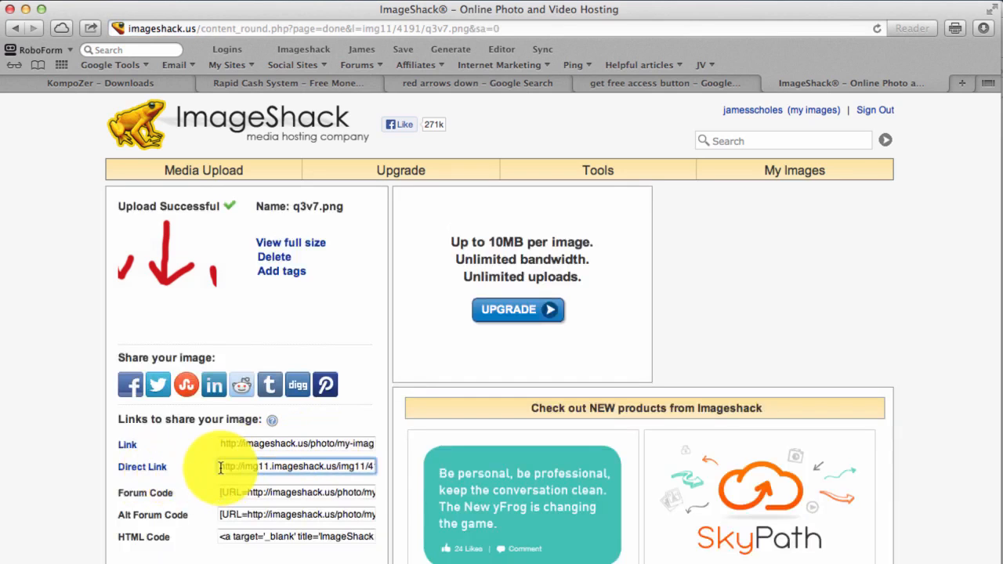
pyautogui.click(371, 471)
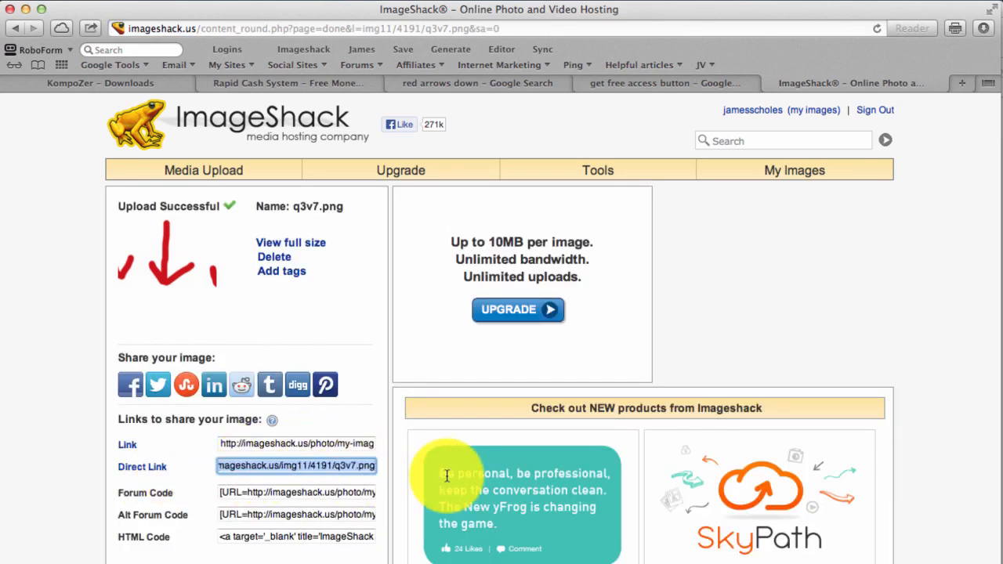
pyautogui.rightClick(339, 468)
pyautogui.click(380, 532)
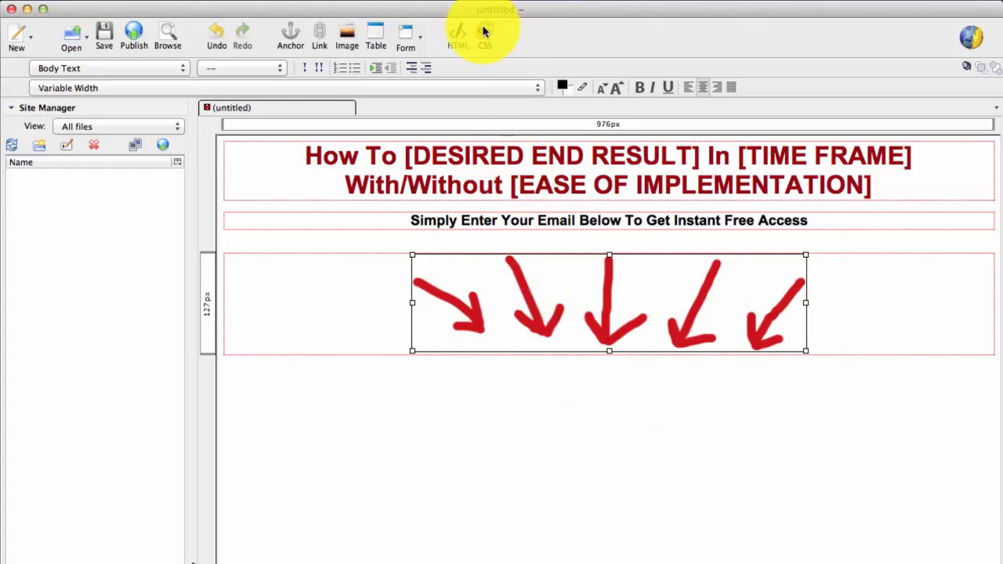
pyautogui.click(345, 36)
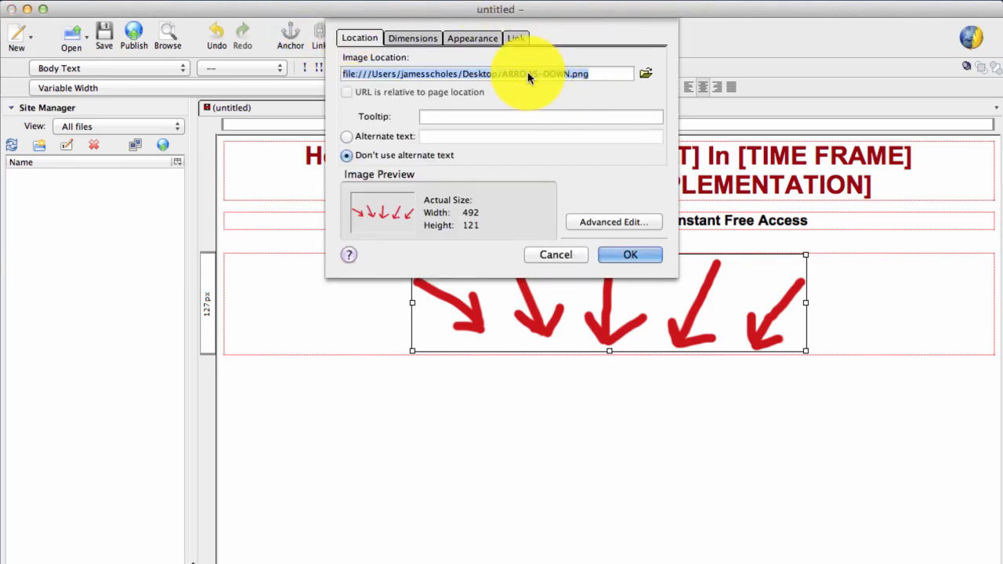
pyautogui.press('BackSpace')
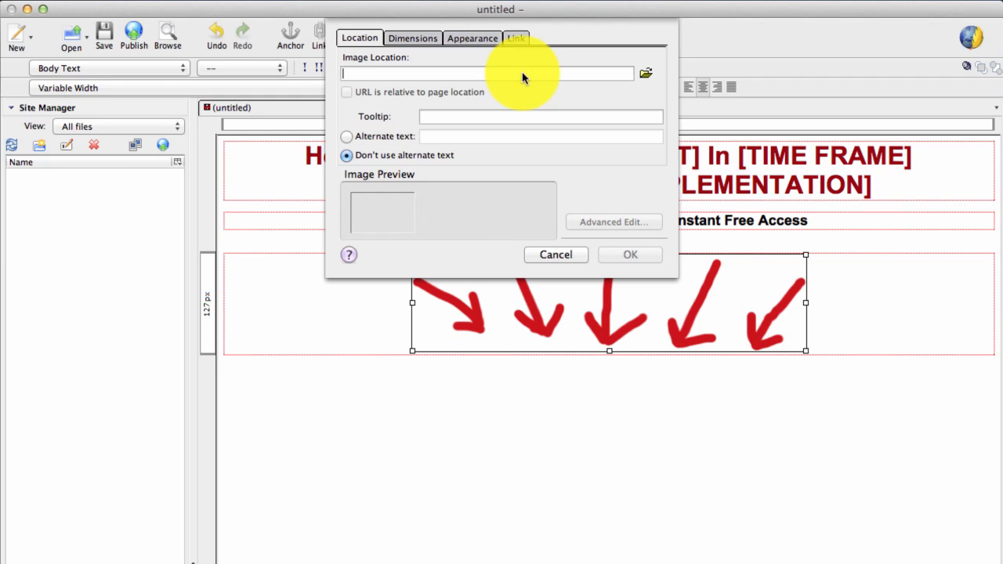
pyautogui.rightClick(523, 78)
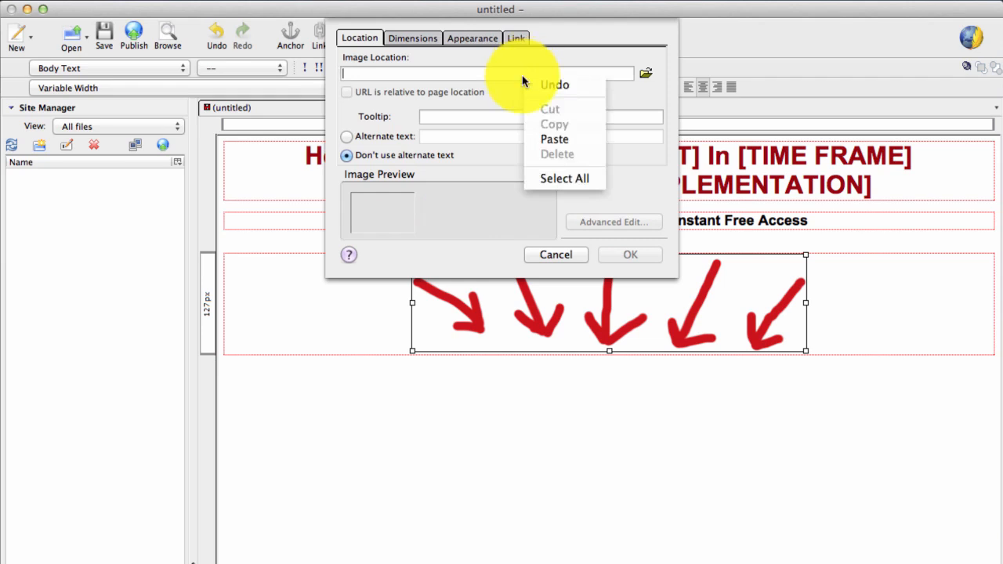
pyautogui.click(549, 139)
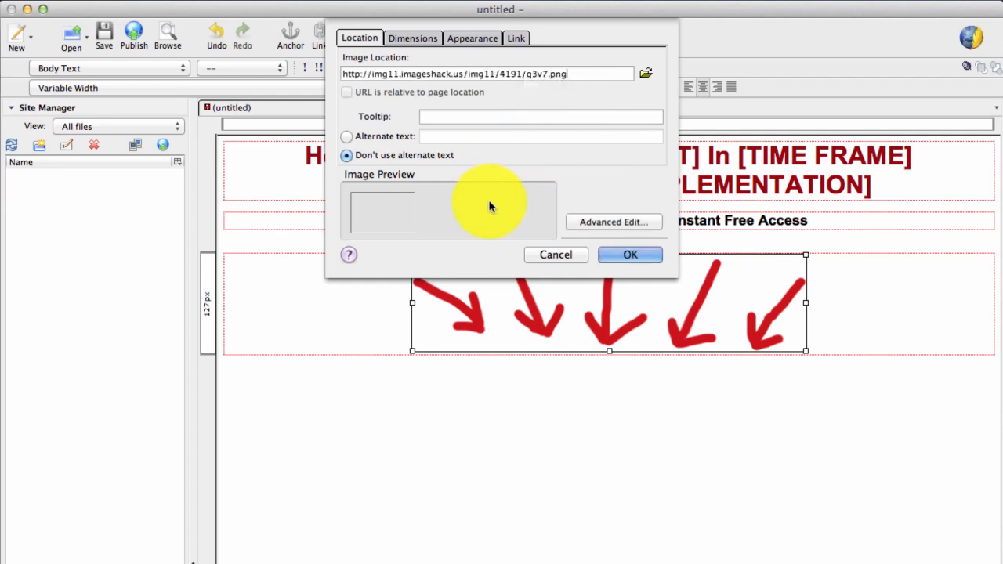
pyautogui.click(630, 254)
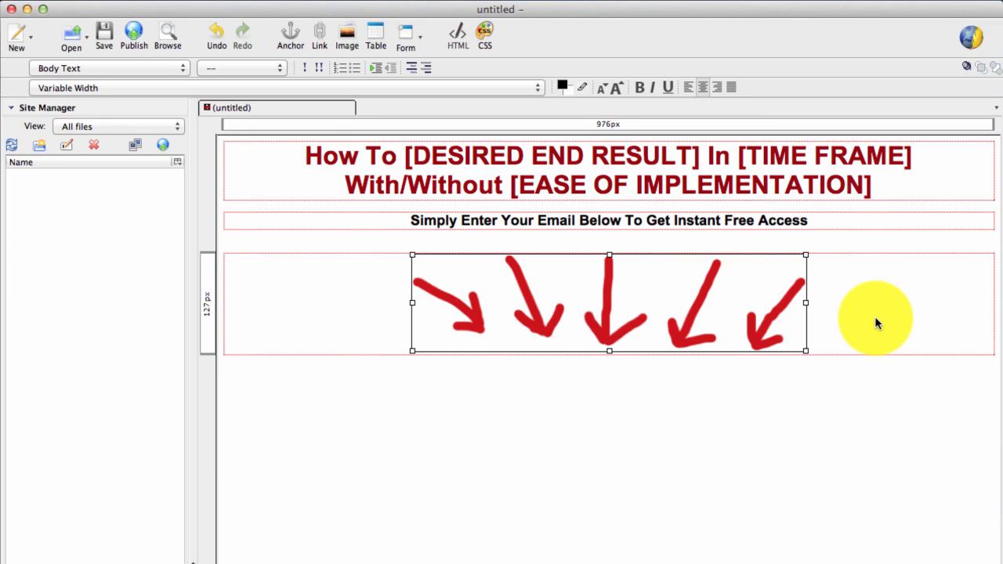
# Add a placeholder line reading XXXXXXXXXXXXXXX directly beneath the red arrows image
pyautogui.click(874, 316)
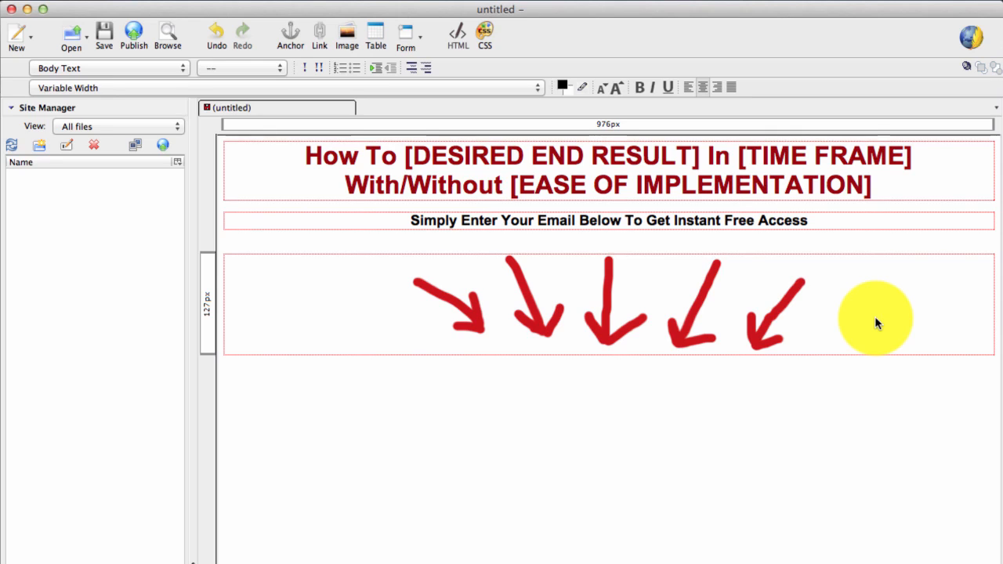
pyautogui.press('Return')
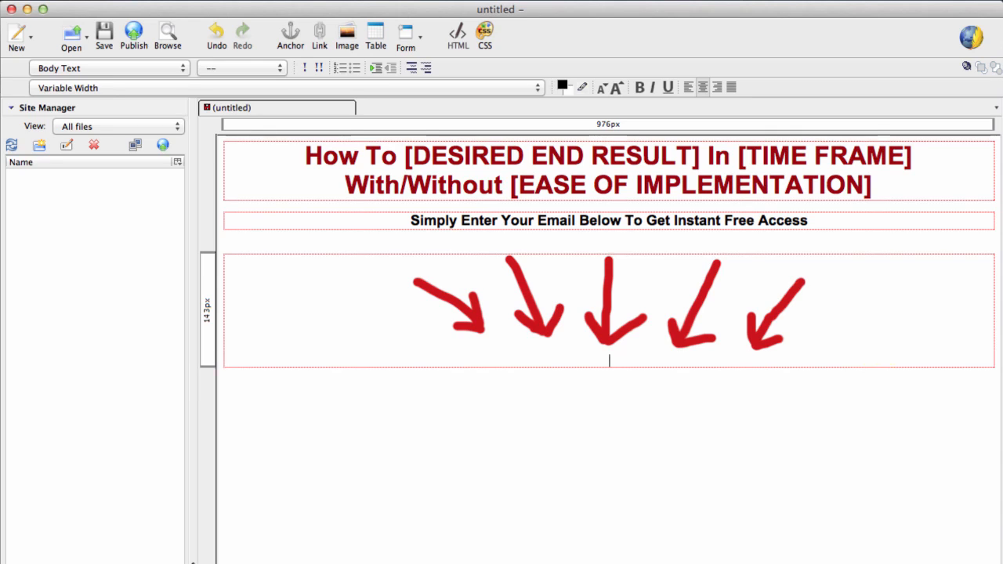
pyautogui.write('xxxxxxxxxxxxxxx')
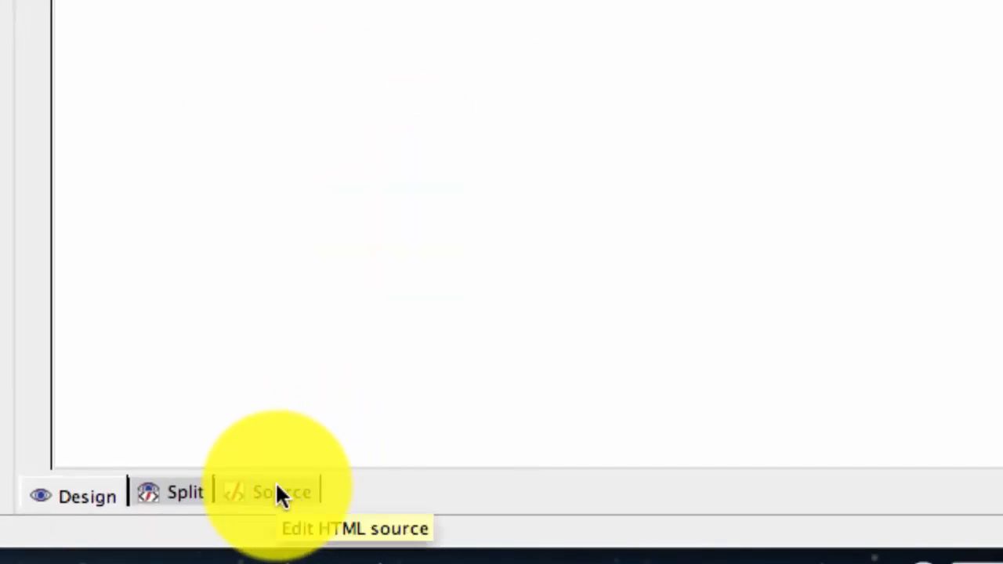
# Highlight the X placeholder line in the page's HTML source, and select the same line in the design view
pyautogui.click(276, 488)
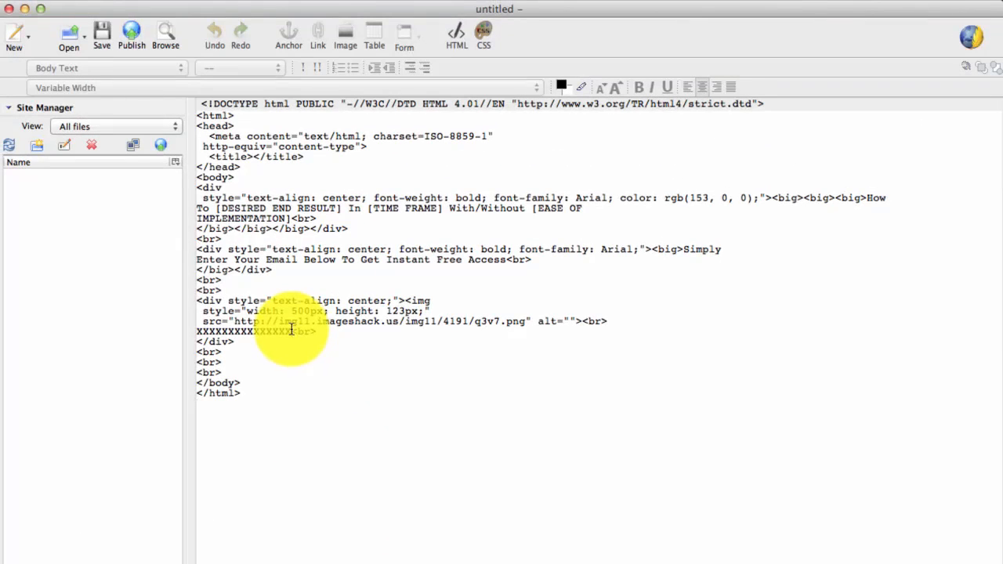
pyautogui.moveTo(291, 330); pyautogui.dragTo(225, 329)
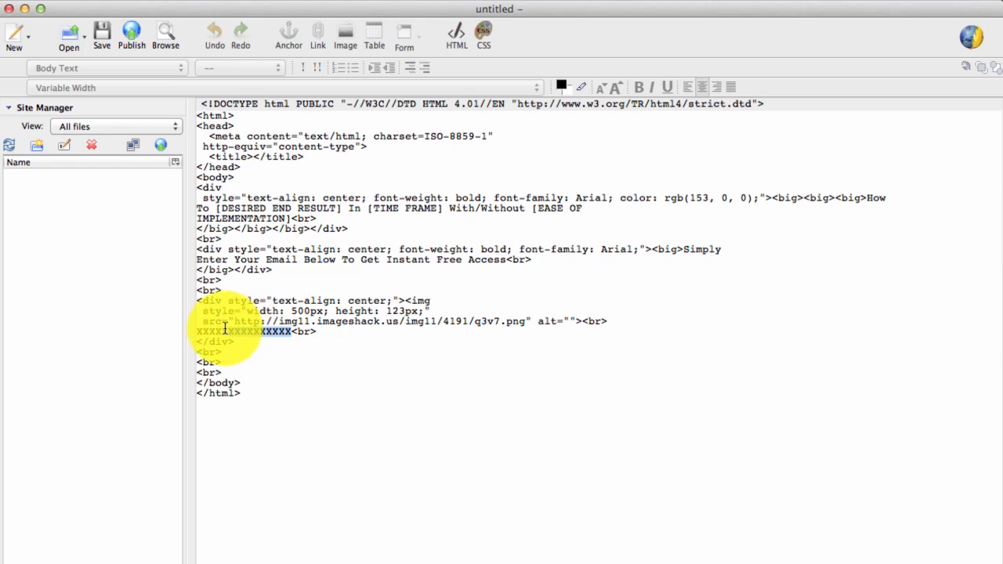
pyautogui.moveTo(225, 329); pyautogui.dragTo(206, 329)
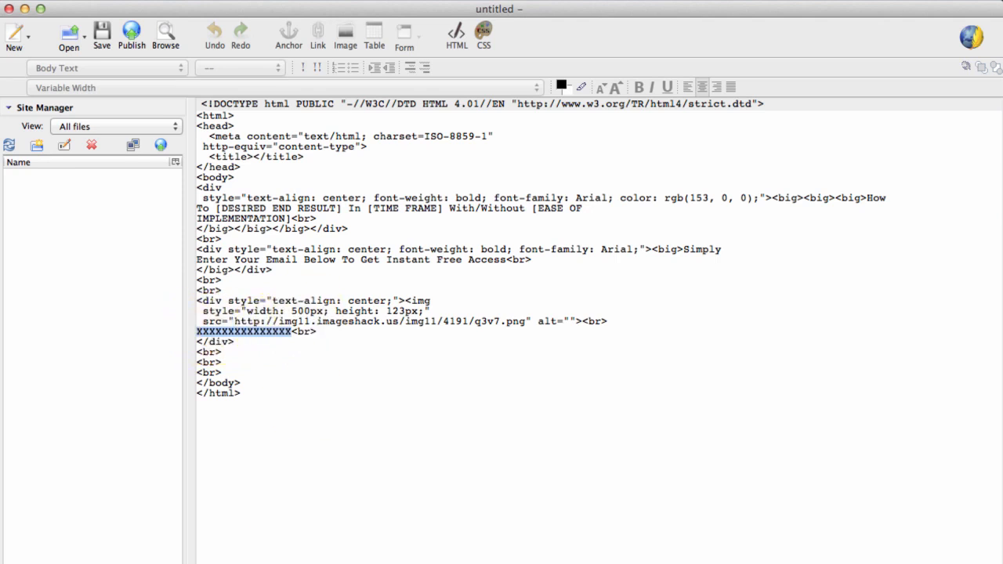
pyautogui.click(226, 562)
pyautogui.moveTo(691, 363); pyautogui.dragTo(542, 359)
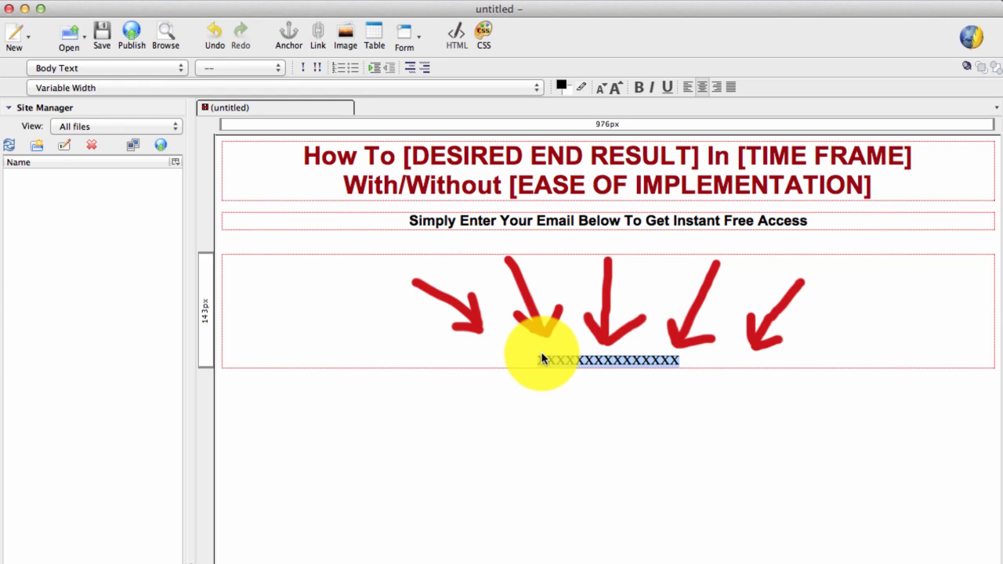
pyautogui.moveTo(542, 359); pyautogui.dragTo(537, 359)
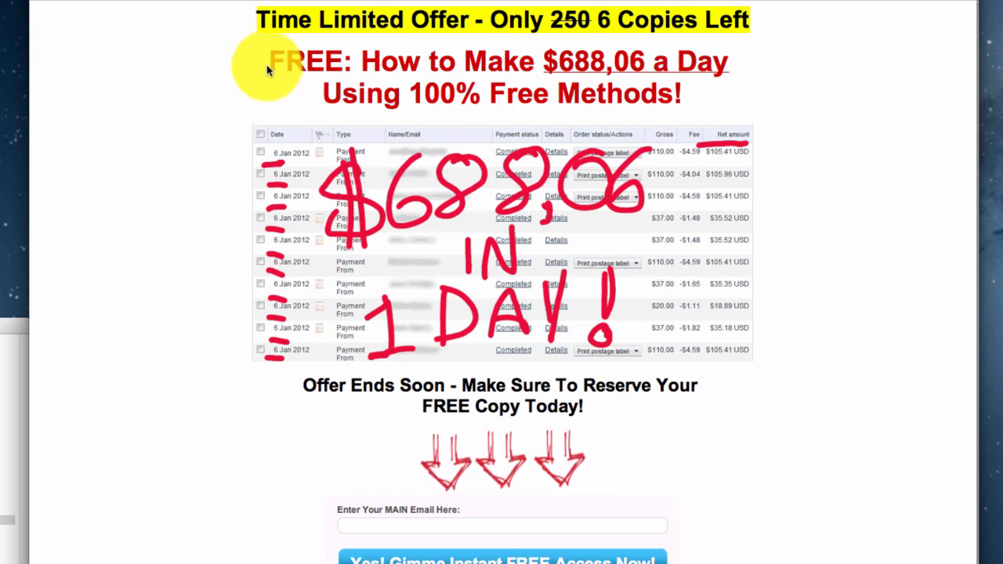
# Switch to the example squeeze page and examine its red headline, the offer line above the arrows and the yellow time-limited banner
pyautogui.moveTo(265, 69); pyautogui.dragTo(682, 102)
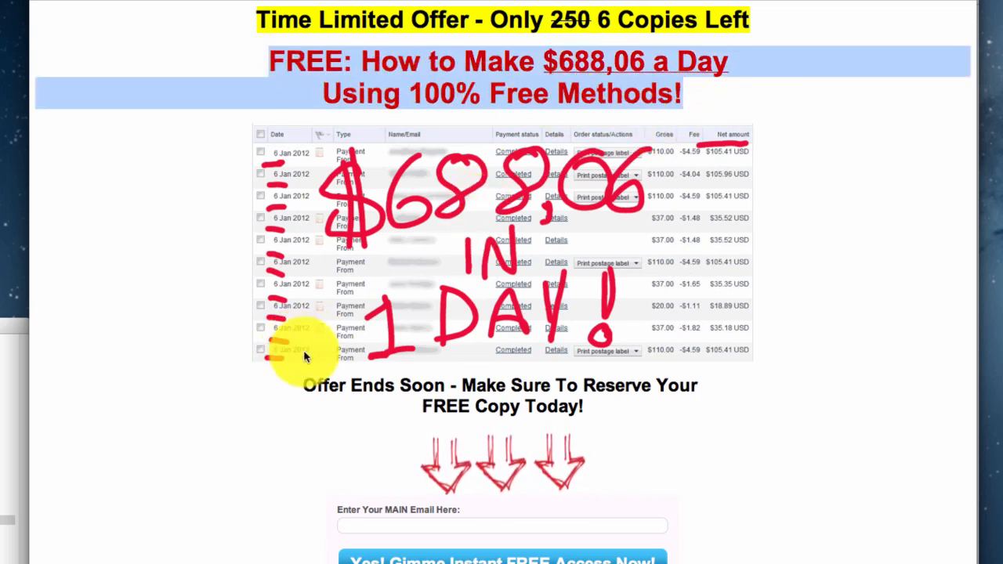
pyautogui.moveTo(302, 385); pyautogui.dragTo(594, 404)
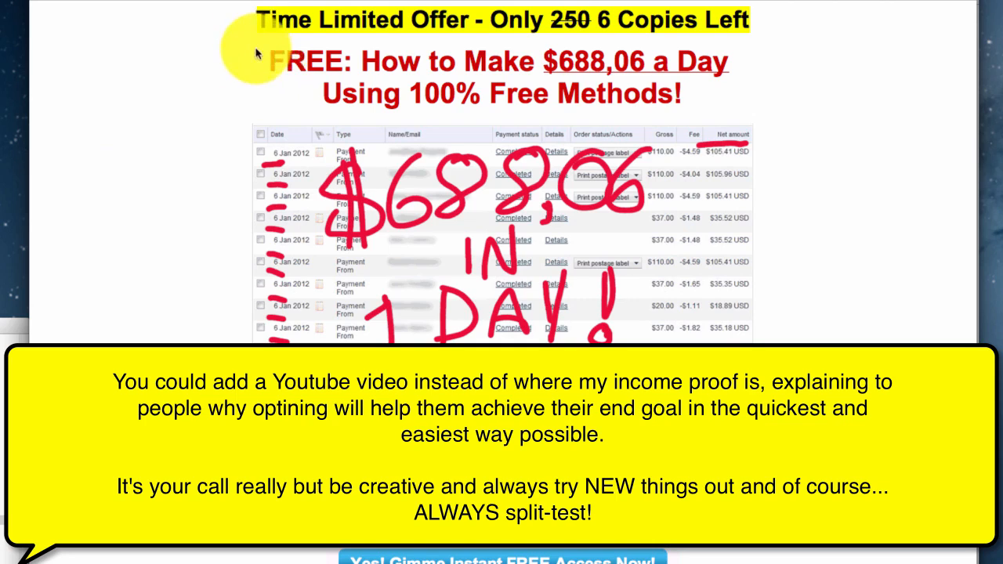
pyautogui.moveTo(249, 24); pyautogui.dragTo(754, 33)
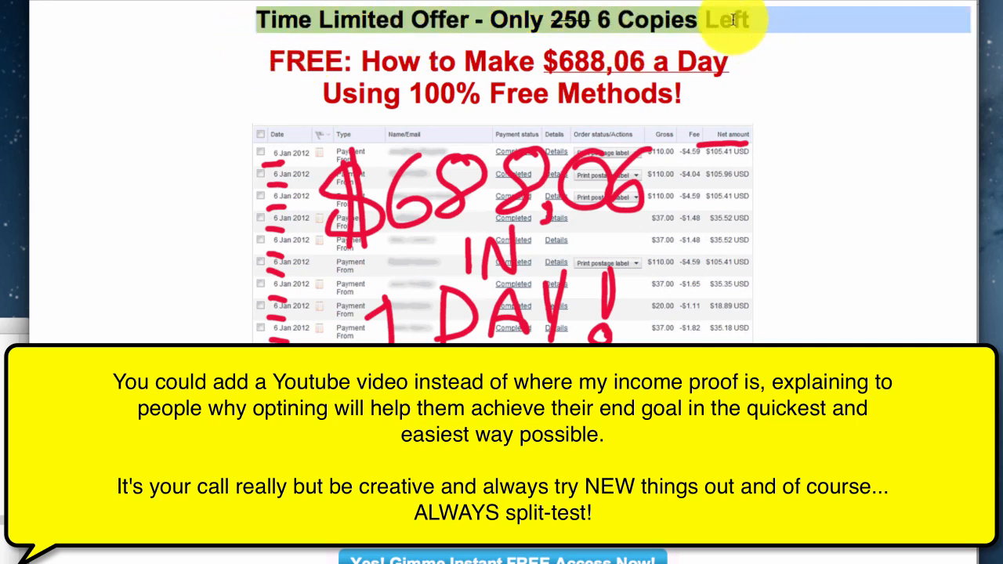